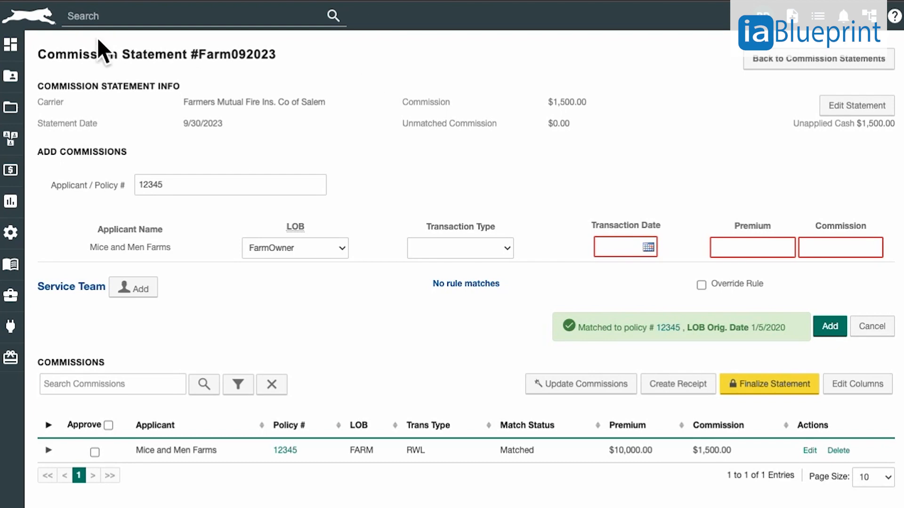
# - Open the commission statements list and apply a date range of 09/01/2023 to 09/30/2023
pyautogui.click(16, 112)
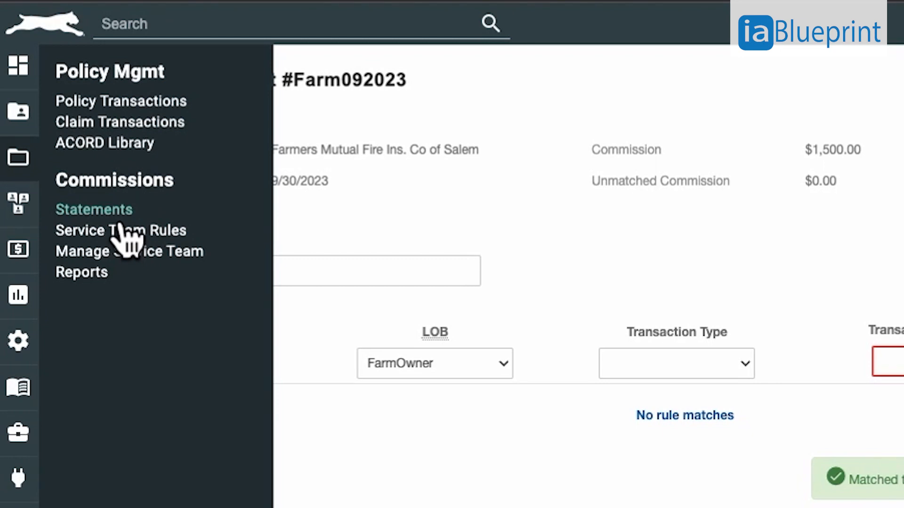
pyautogui.click(111, 210)
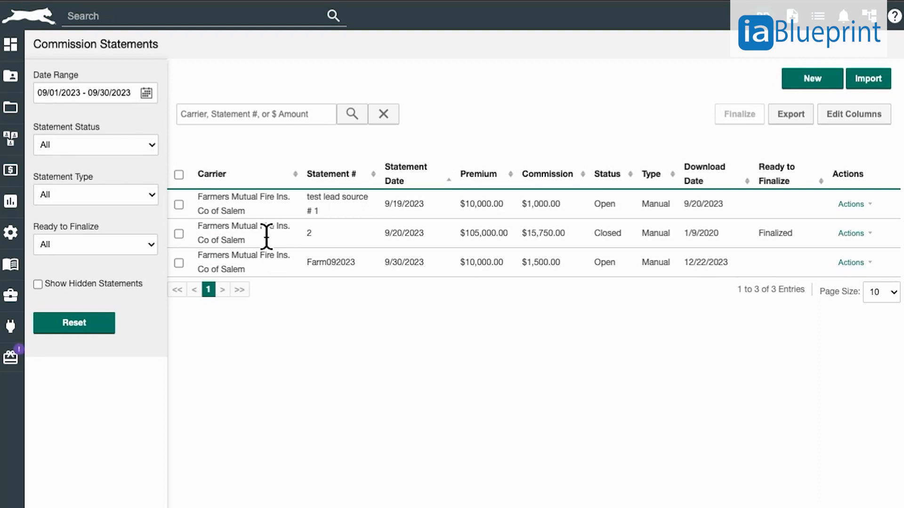
pyautogui.click(150, 101)
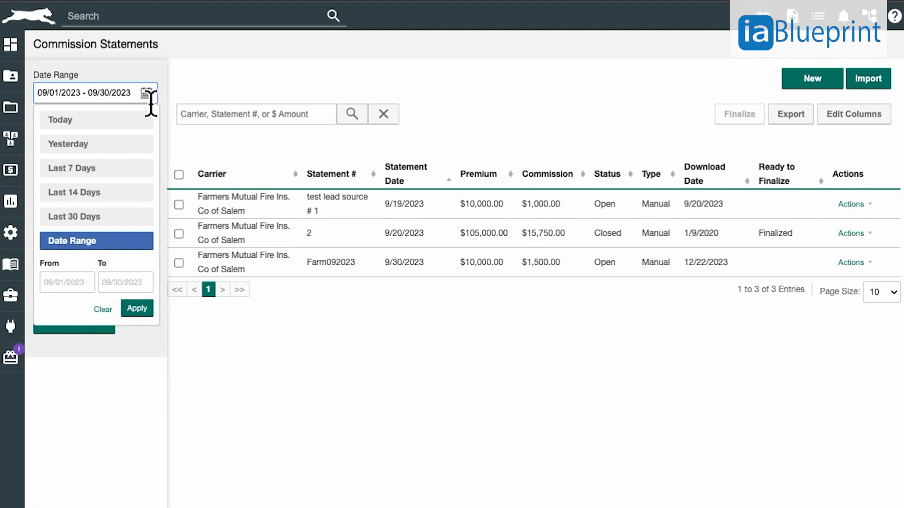
pyautogui.click(102, 247)
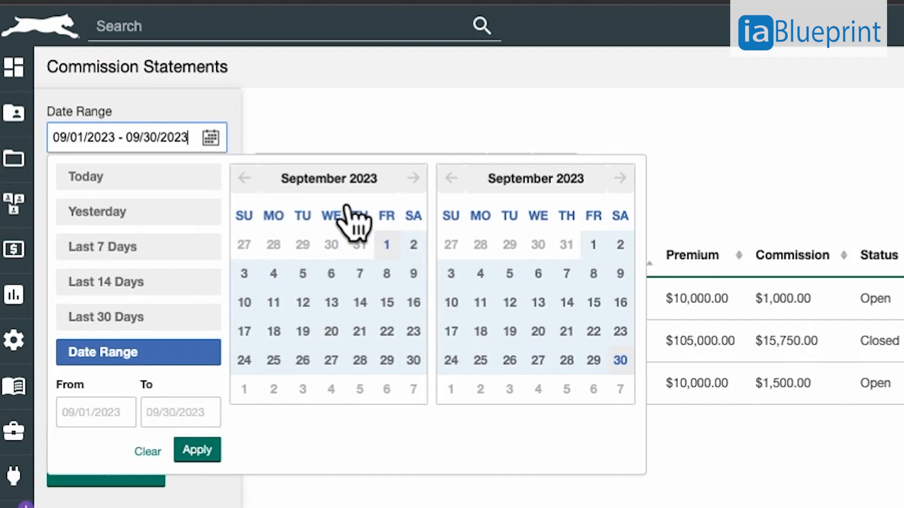
pyautogui.click(413, 178)
pyautogui.click(246, 179)
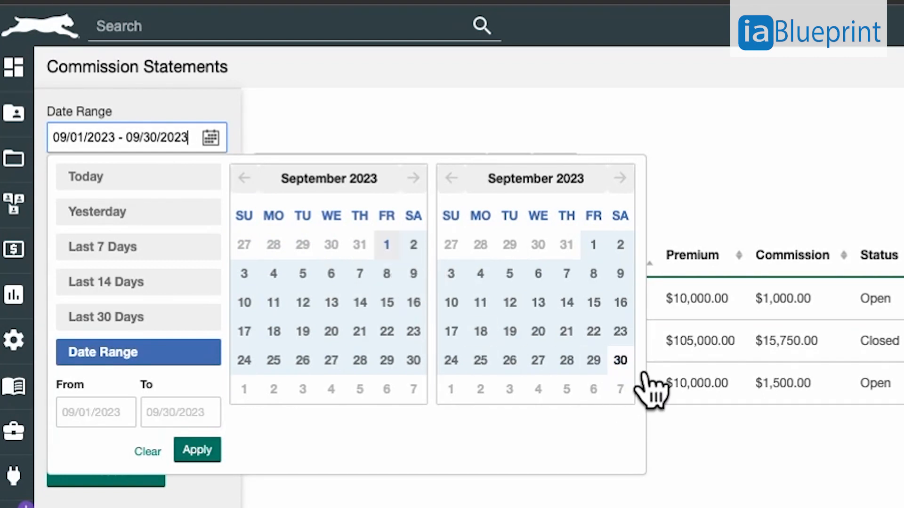
pyautogui.click(619, 178)
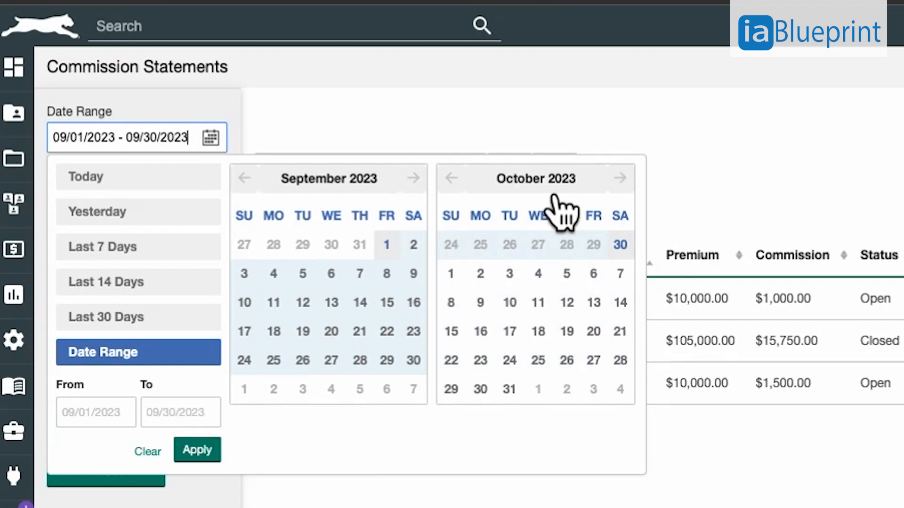
pyautogui.click(459, 185)
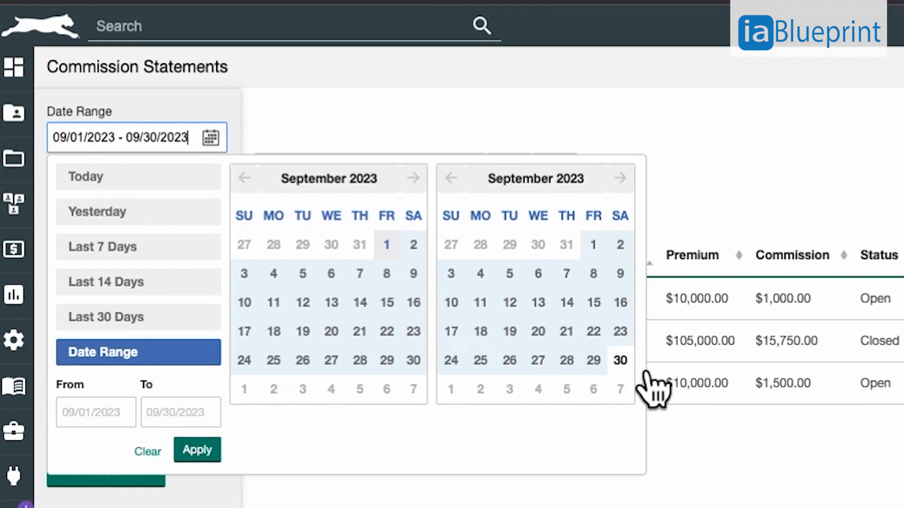
pyautogui.click(621, 332)
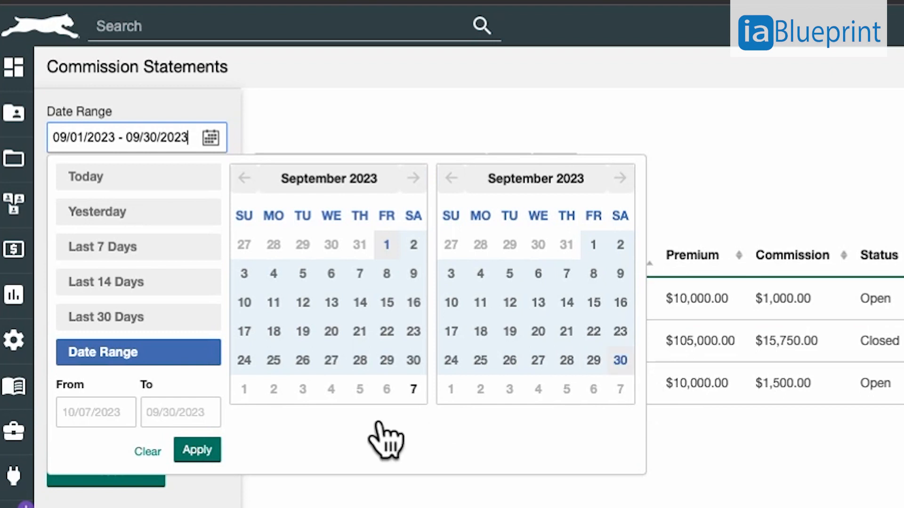
pyautogui.click(207, 450)
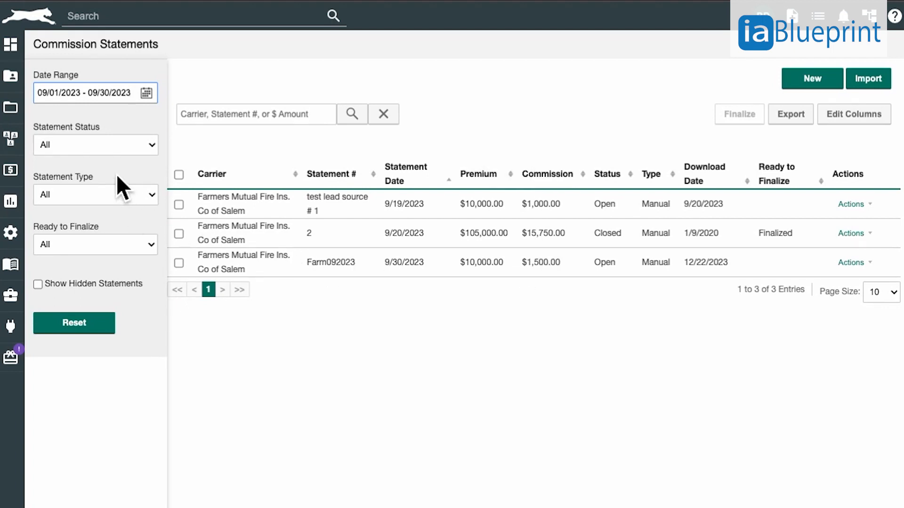
# - Filter the list to Open statements and open the details of statement Farm092023 for editing
pyautogui.click(99, 146)
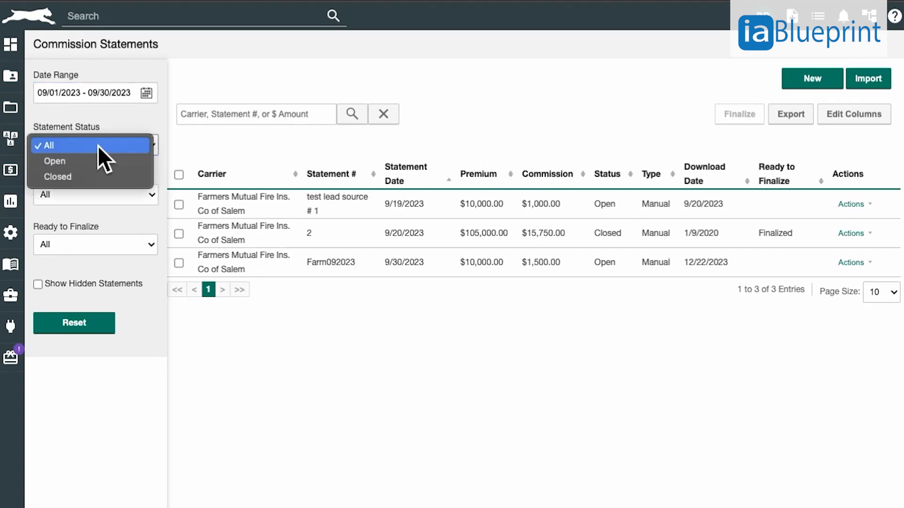
pyautogui.click(73, 162)
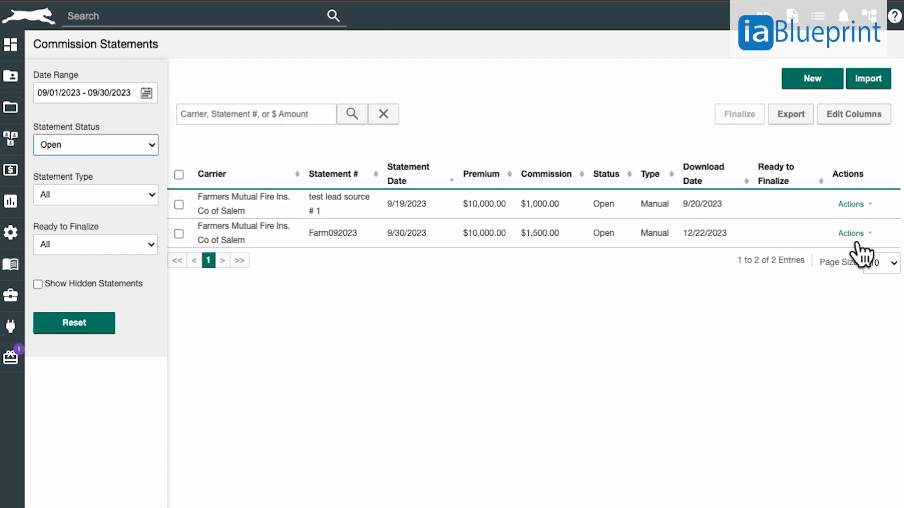
pyautogui.click(876, 241)
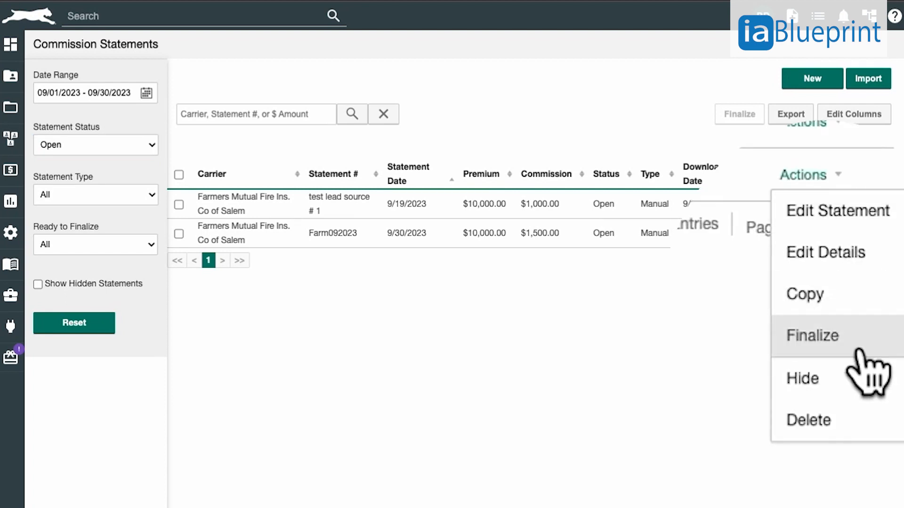
pyautogui.click(881, 293)
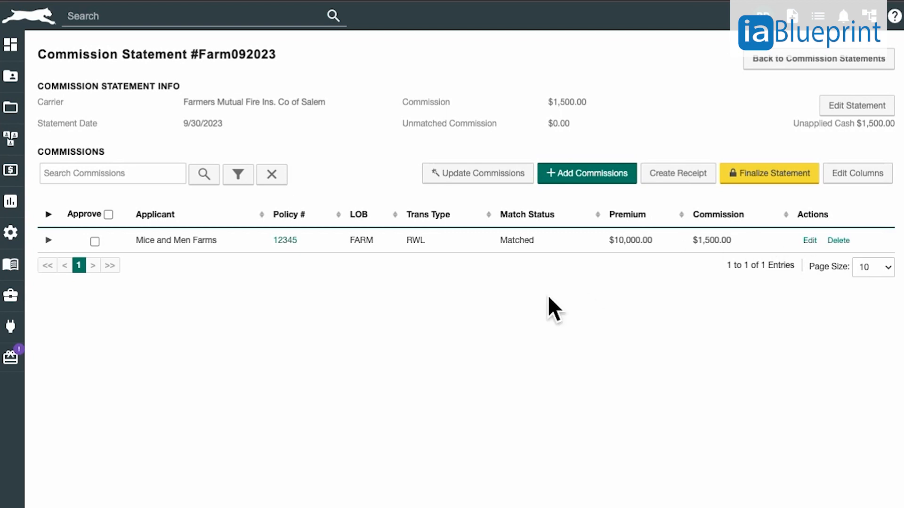
# - Rerun the commission rules for the statement and expand the commission entries to show their service team details
pyautogui.click(470, 178)
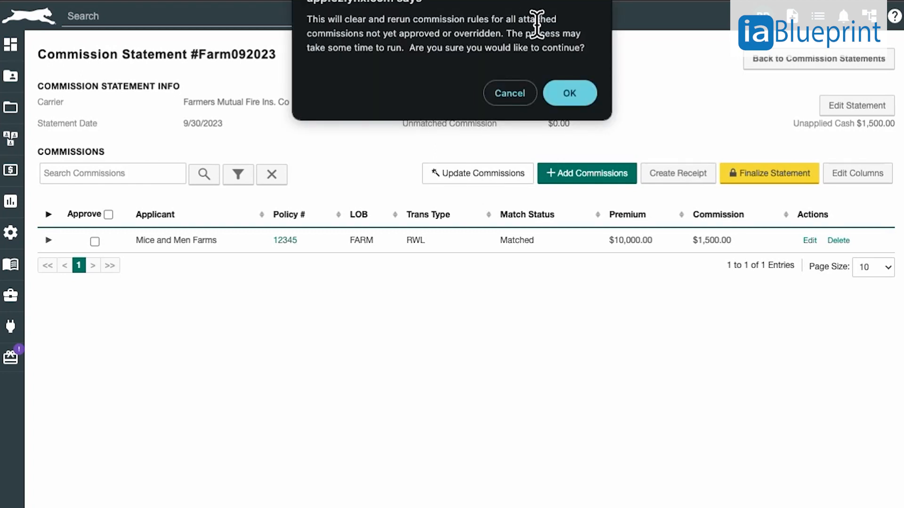
pyautogui.click(578, 97)
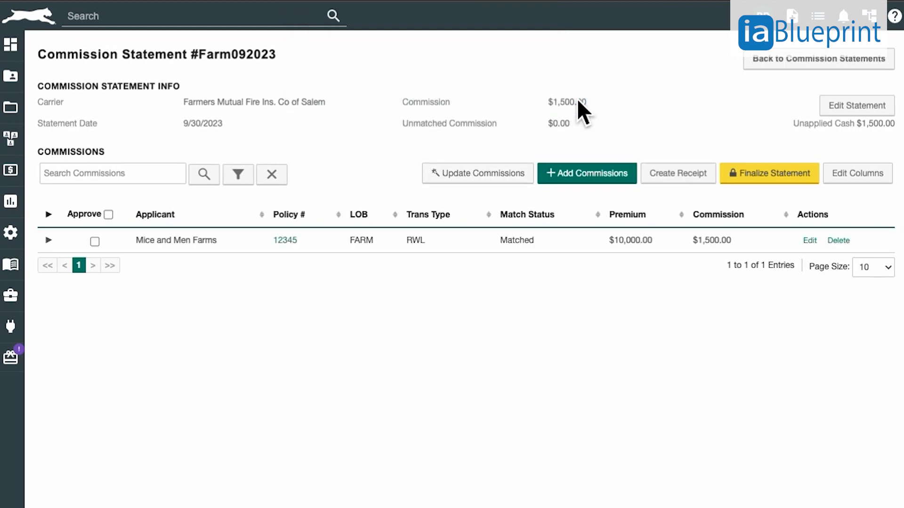
pyautogui.click(60, 225)
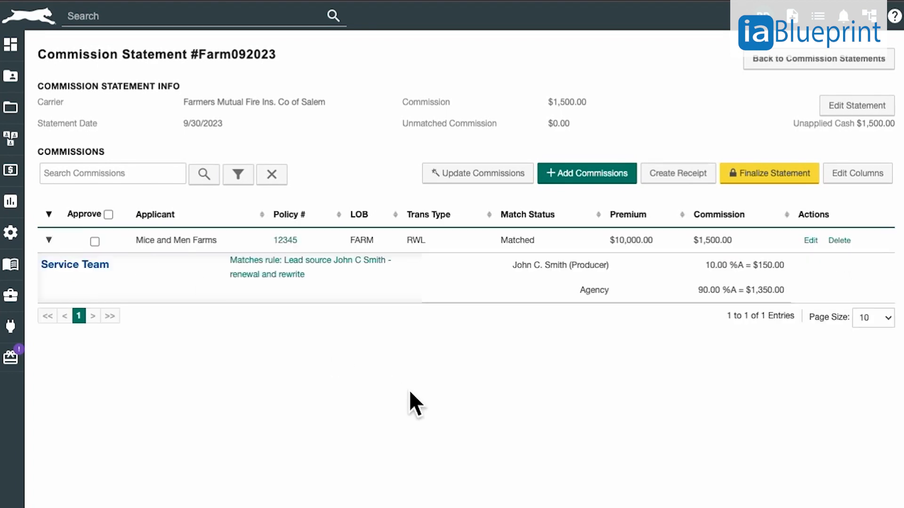
# - Sort the commissions by policy number and match status, and approve all commissions on the statement
pyautogui.moveTo(10, 202)
pyautogui.click(307, 226)
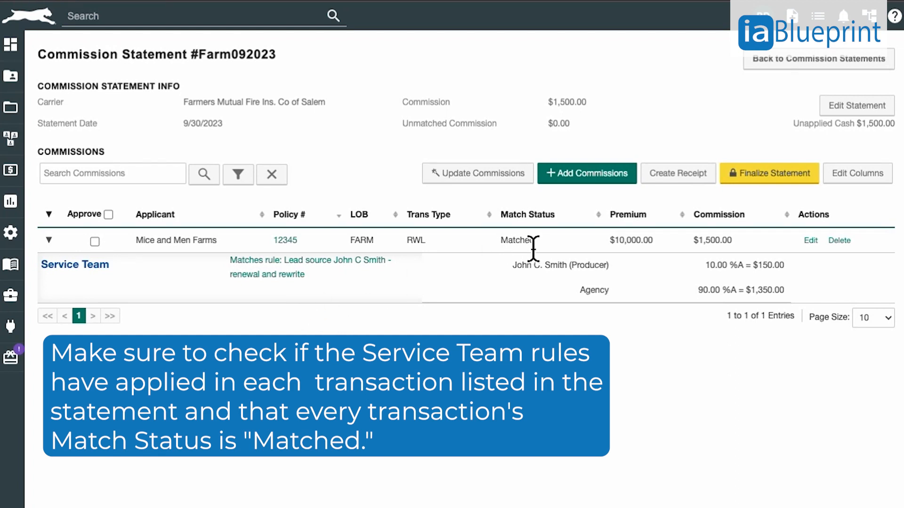
pyautogui.click(537, 228)
pyautogui.click(537, 228)
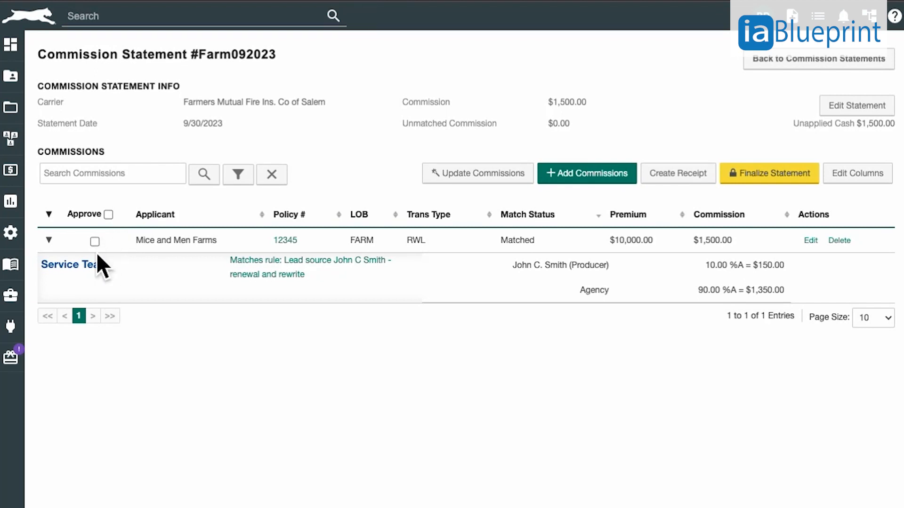
pyautogui.click(110, 215)
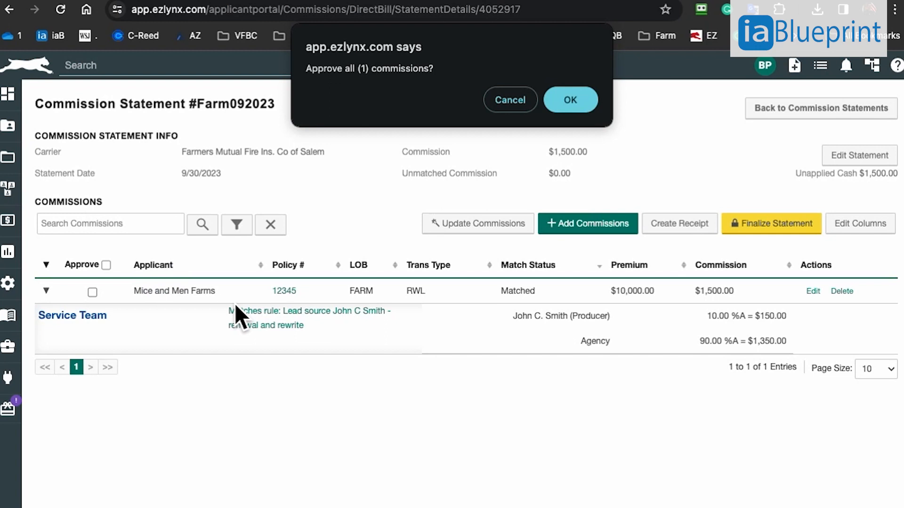
pyautogui.click(586, 106)
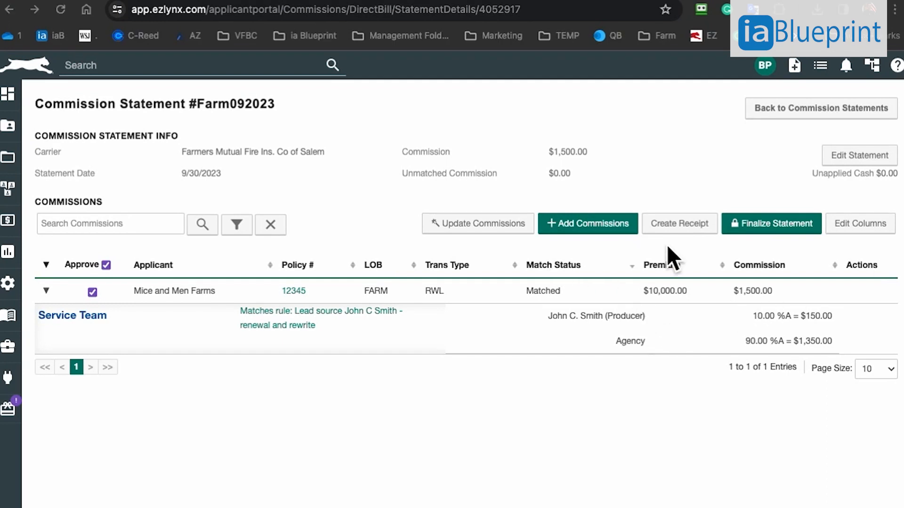
# - Start a receipt for the statement and set its date to 10/05/2023
pyautogui.click(690, 237)
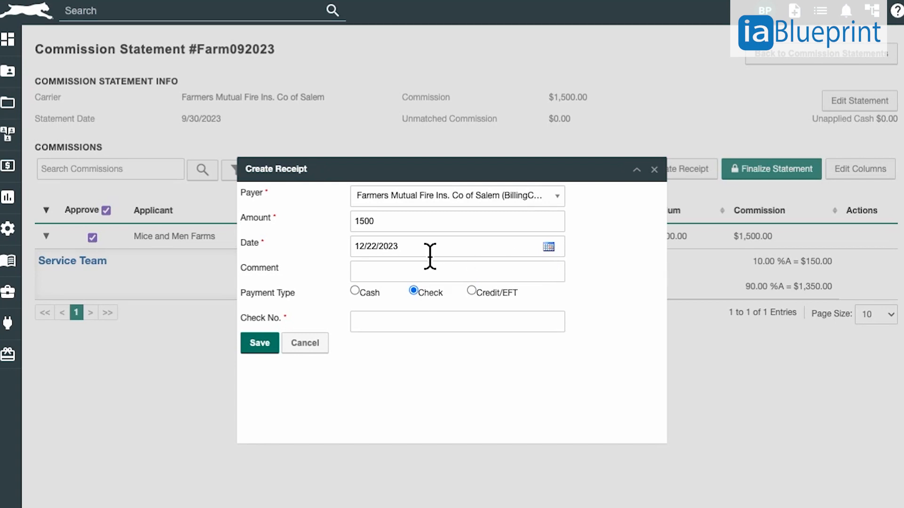
pyautogui.click(549, 249)
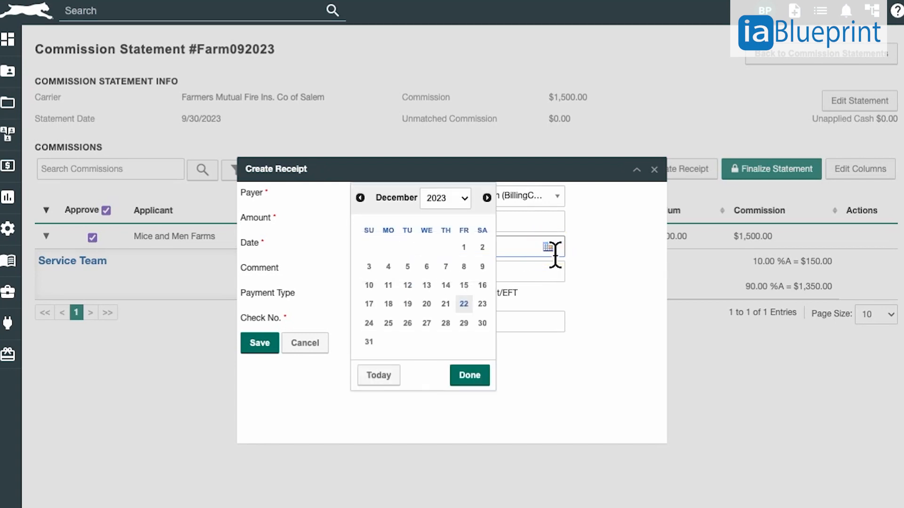
pyautogui.click(360, 198)
pyautogui.click(359, 197)
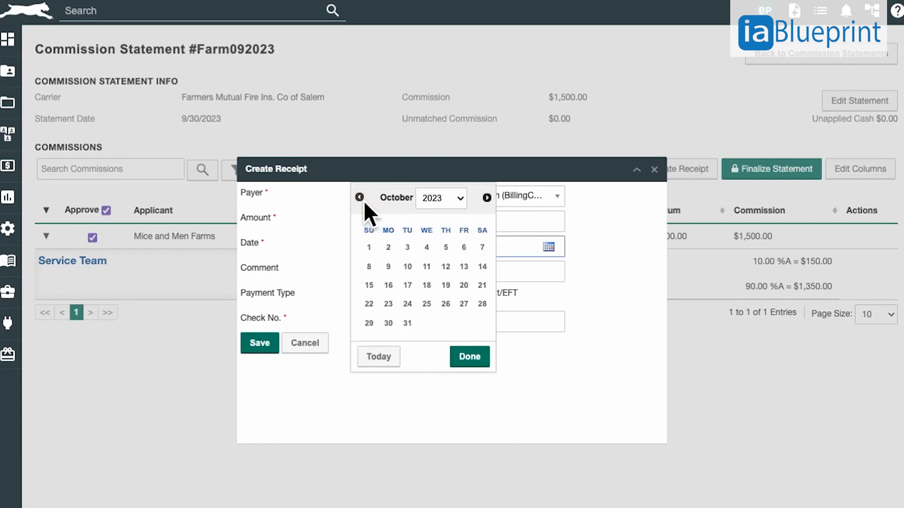
pyautogui.click(363, 201)
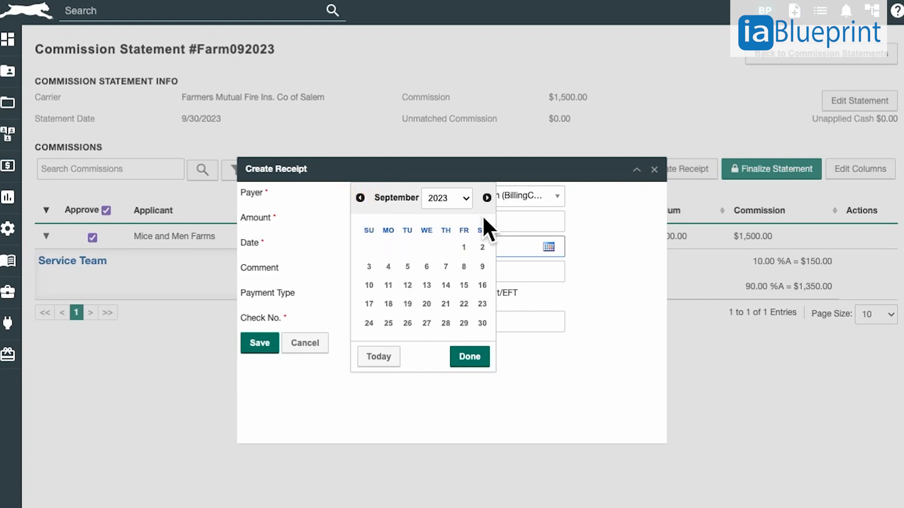
pyautogui.click(490, 198)
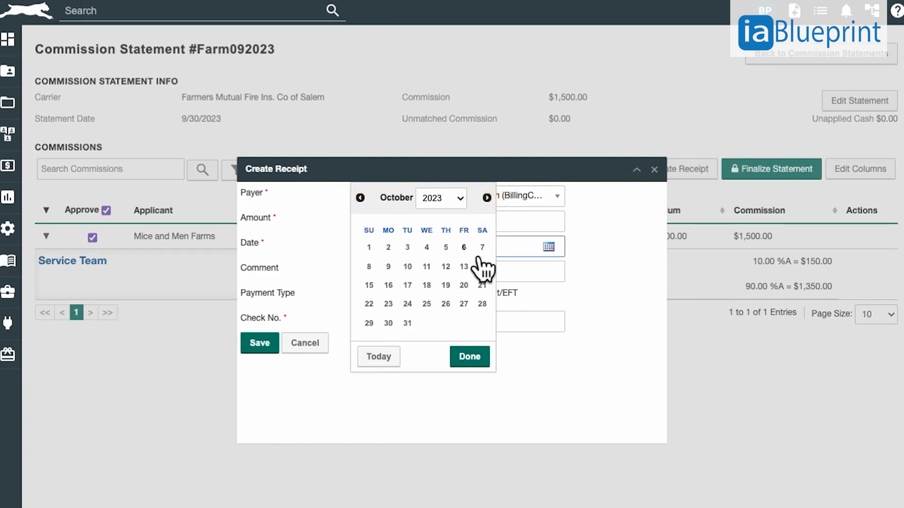
pyautogui.click(446, 247)
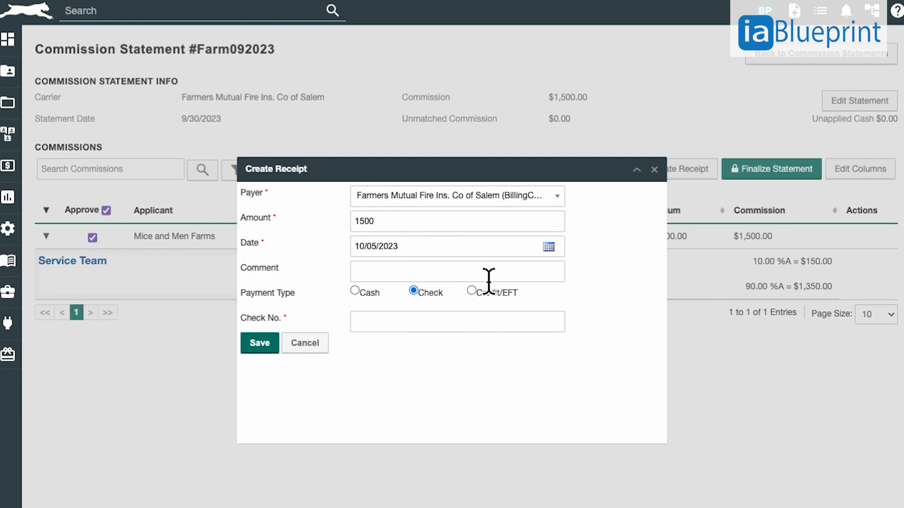
# - Set the receipt's payment type to Credit/EFT with Company Income Bank Account as the bank account, and save the receipt
pyautogui.click(387, 275)
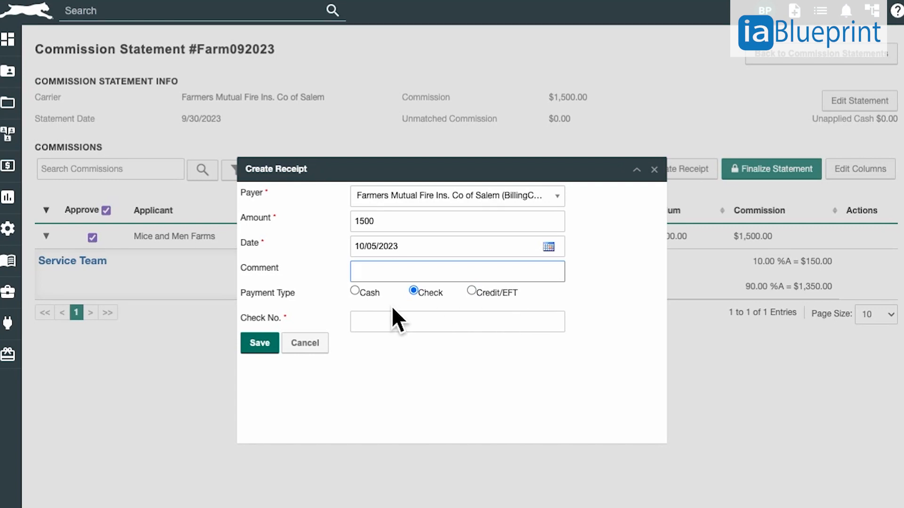
pyautogui.click(495, 301)
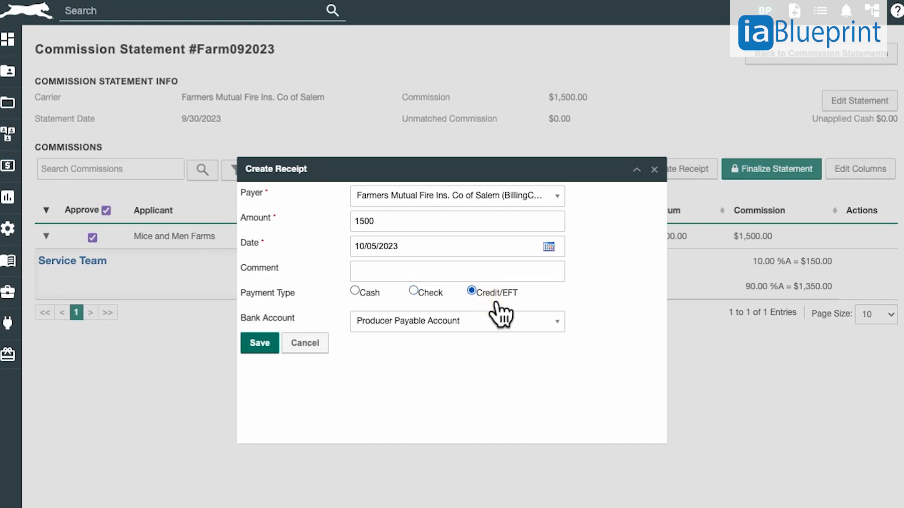
pyautogui.click(415, 294)
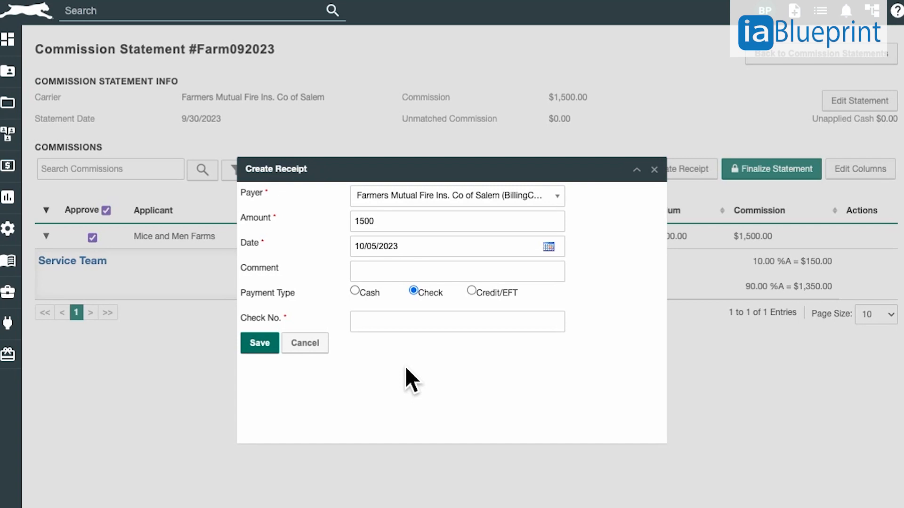
pyautogui.click(484, 297)
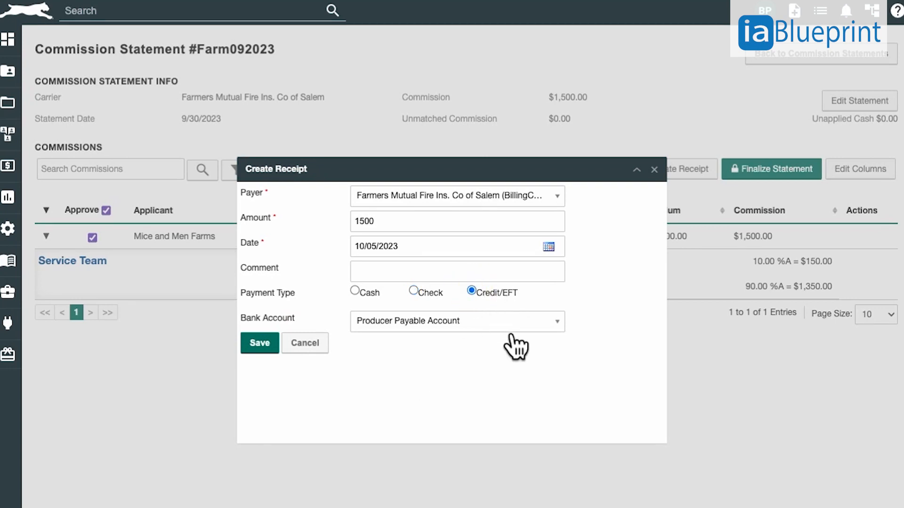
pyautogui.click(498, 325)
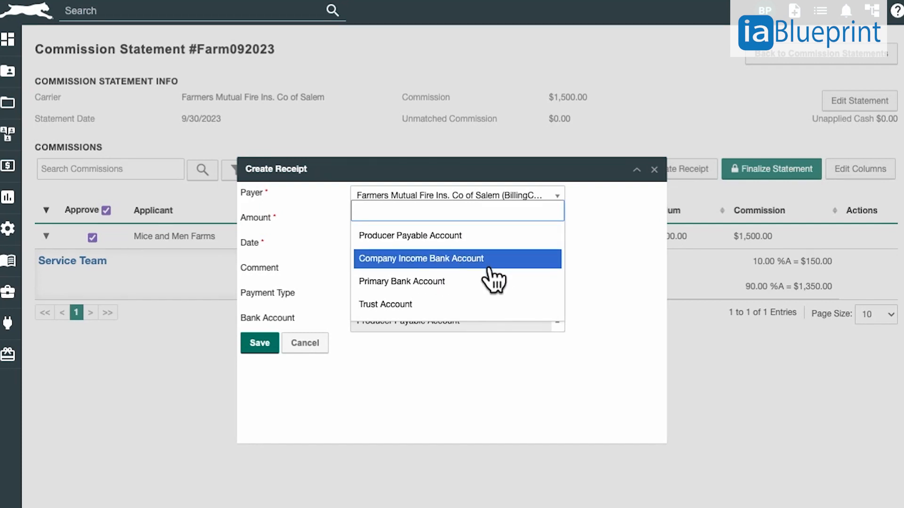
pyautogui.click(395, 262)
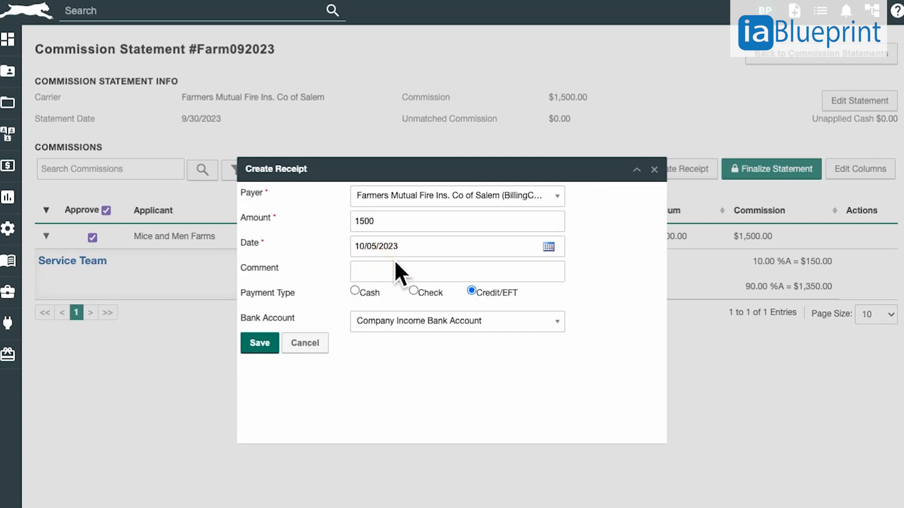
pyautogui.click(260, 349)
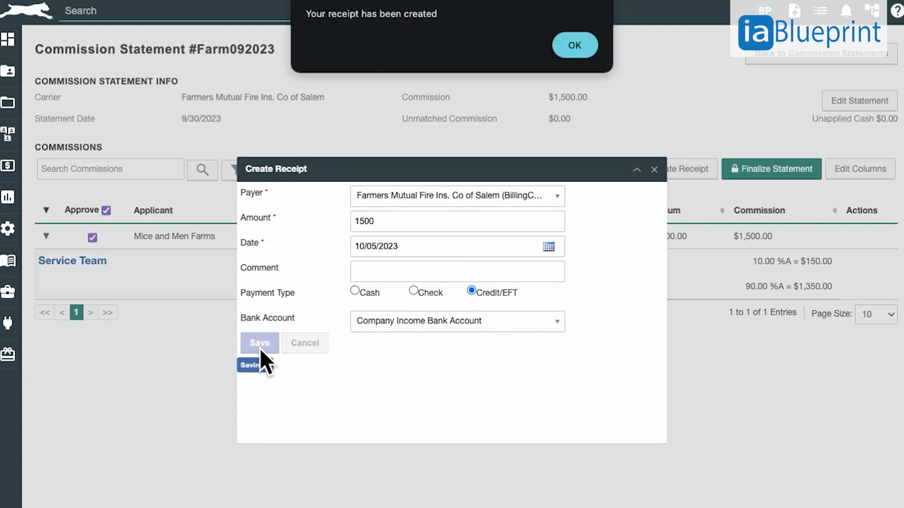
pyautogui.click(579, 49)
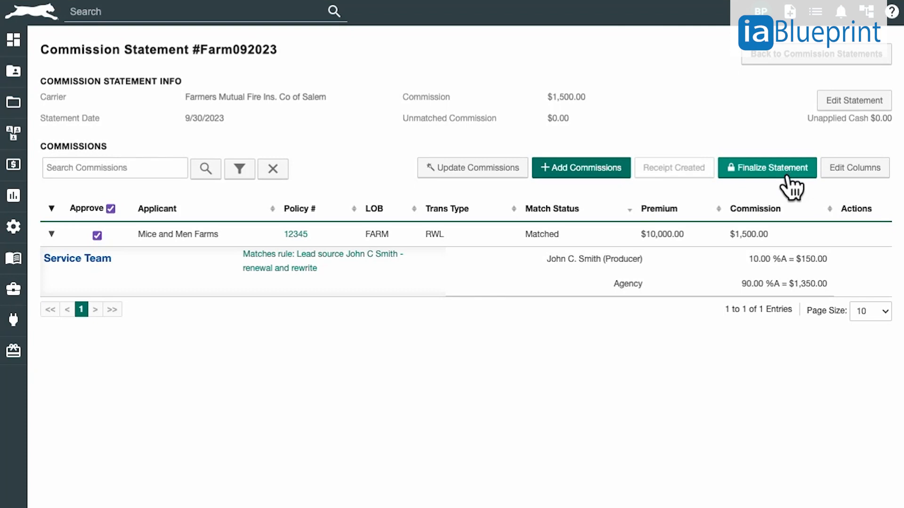
# - Finalize and close commission statement Farm092023
pyautogui.click(781, 172)
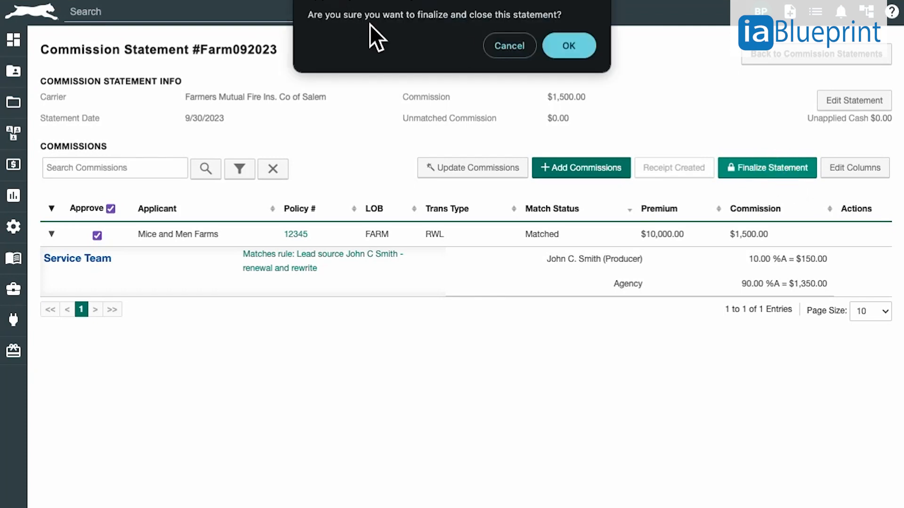
pyautogui.click(579, 50)
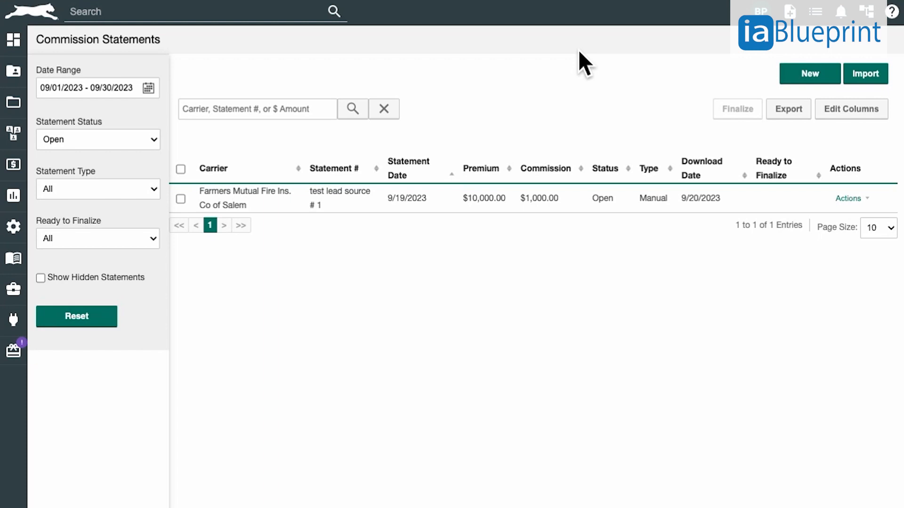
pyautogui.click(13, 196)
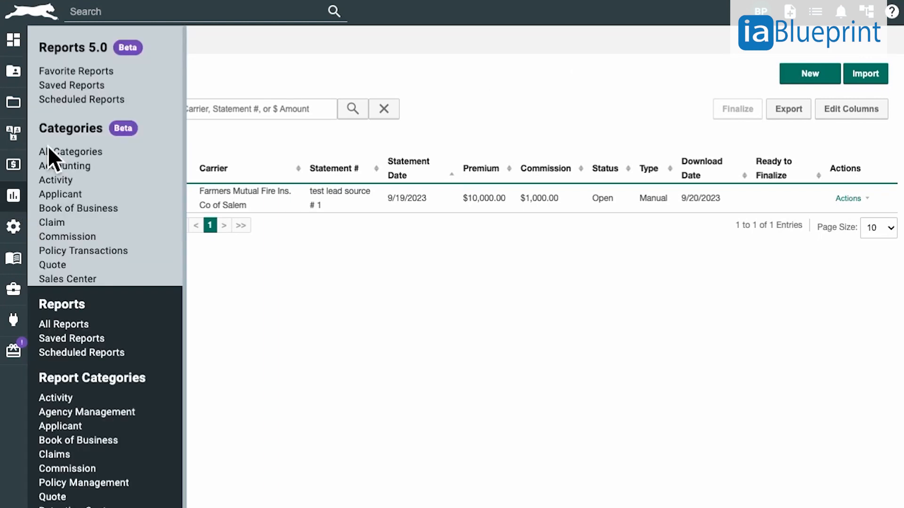
pyautogui.click(289, 138)
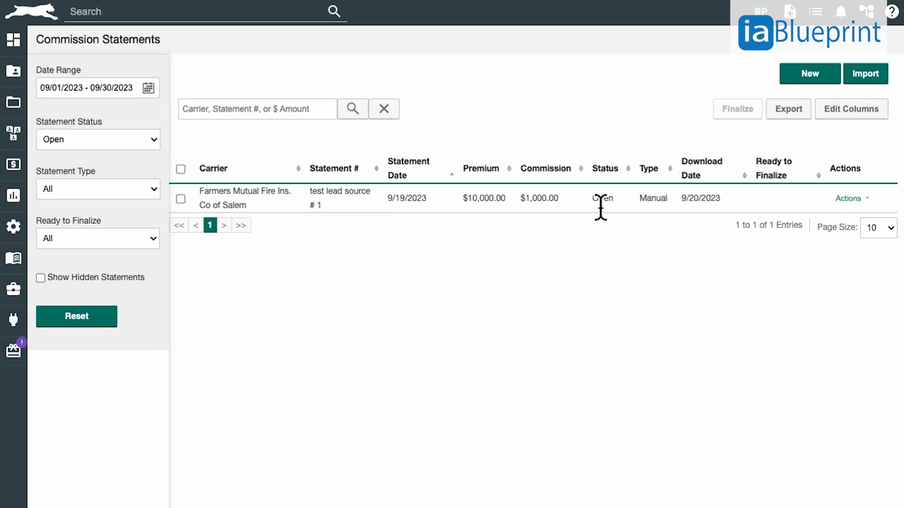
# - Set the statement status filter to All in the commission statements list
pyautogui.click(139, 146)
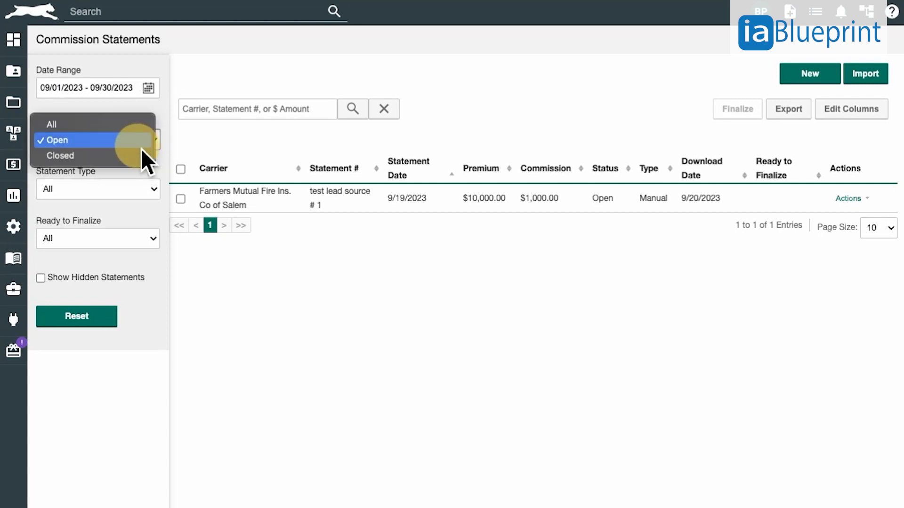
pyautogui.click(67, 127)
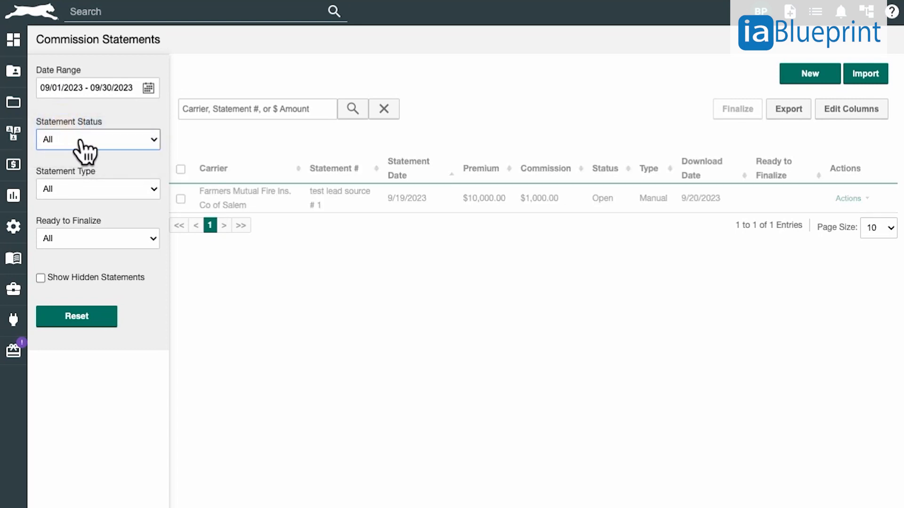